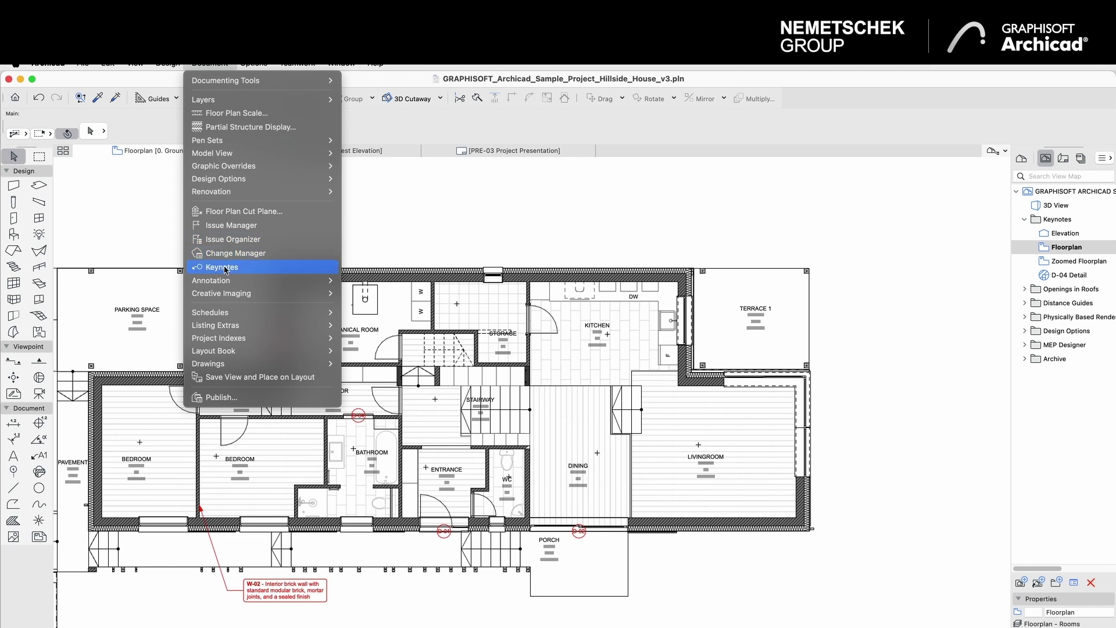
- Show the Keynotes palette for the ground floor plan and check its entry in the list of available palettes
click(224, 269)
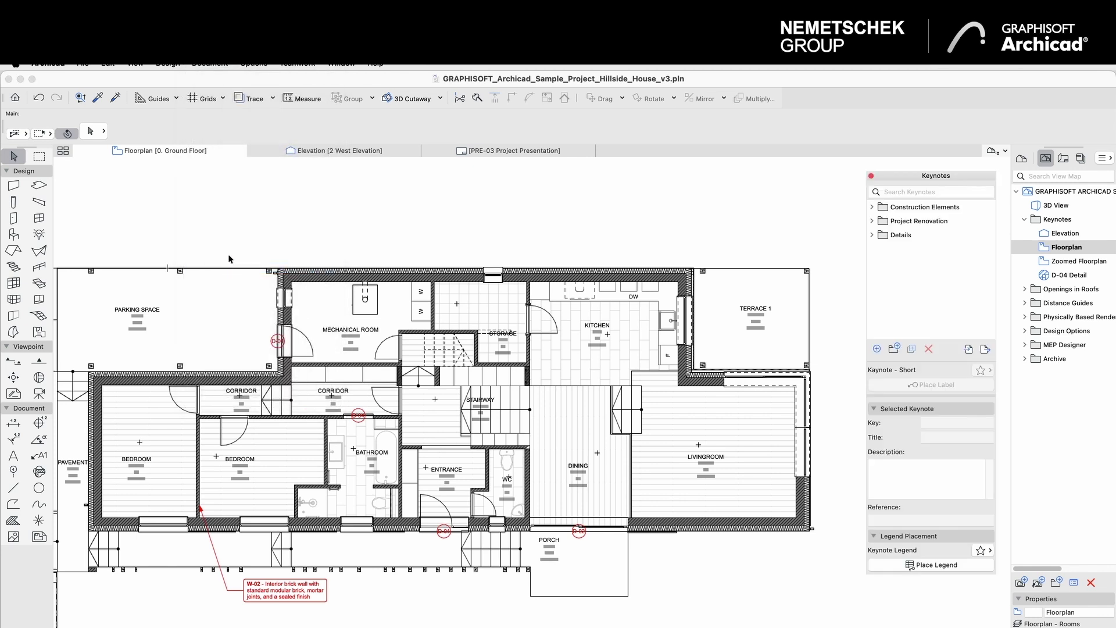
click(342, 64)
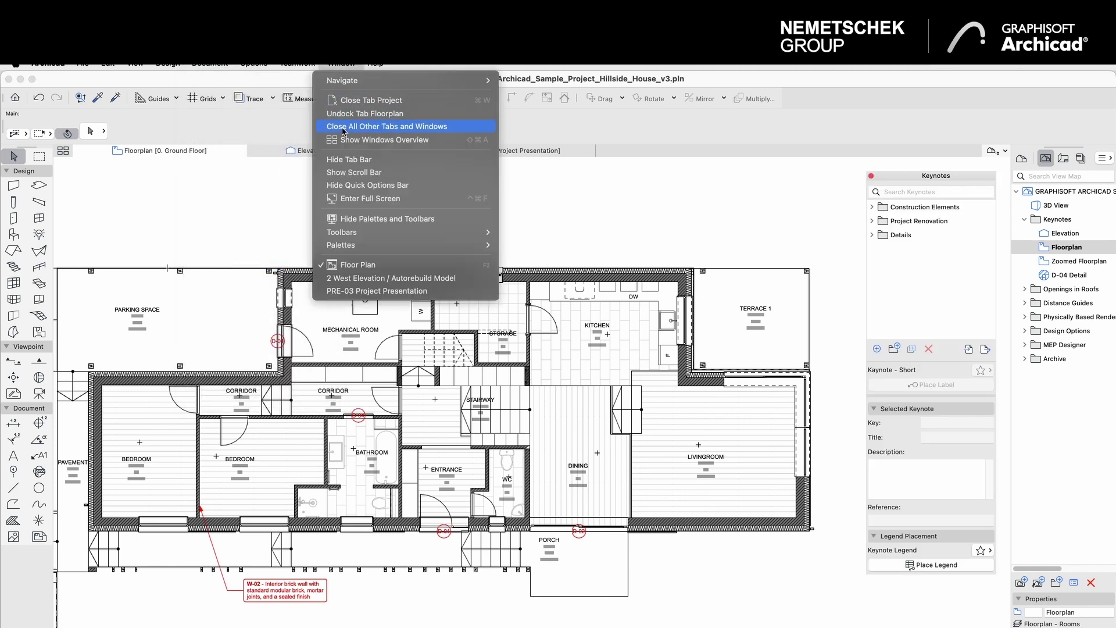
mouse_move(352, 245)
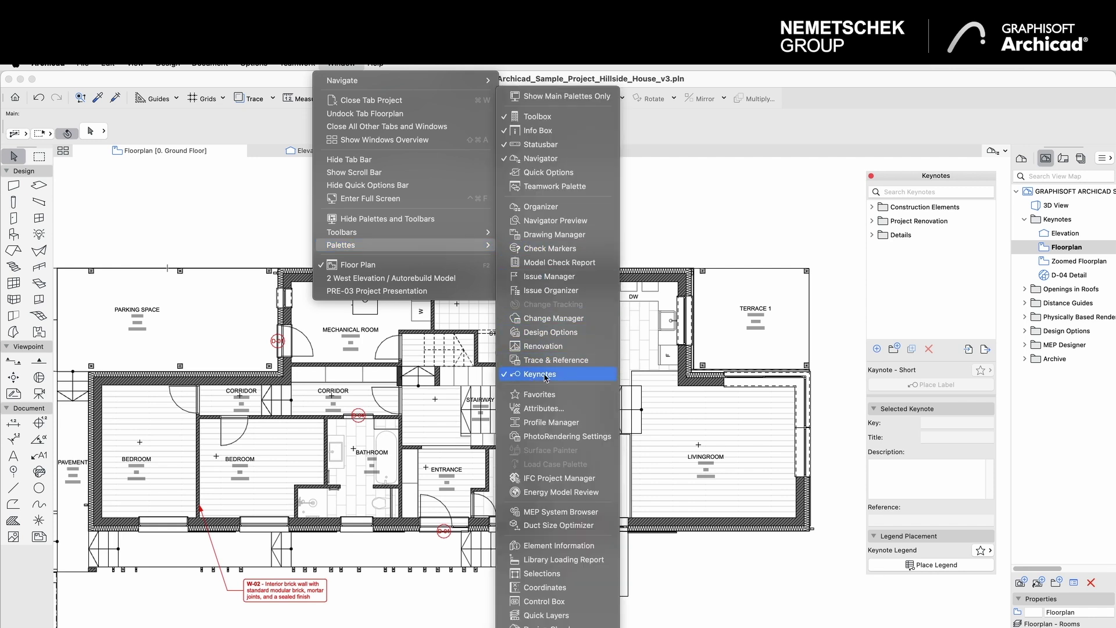
click(833, 351)
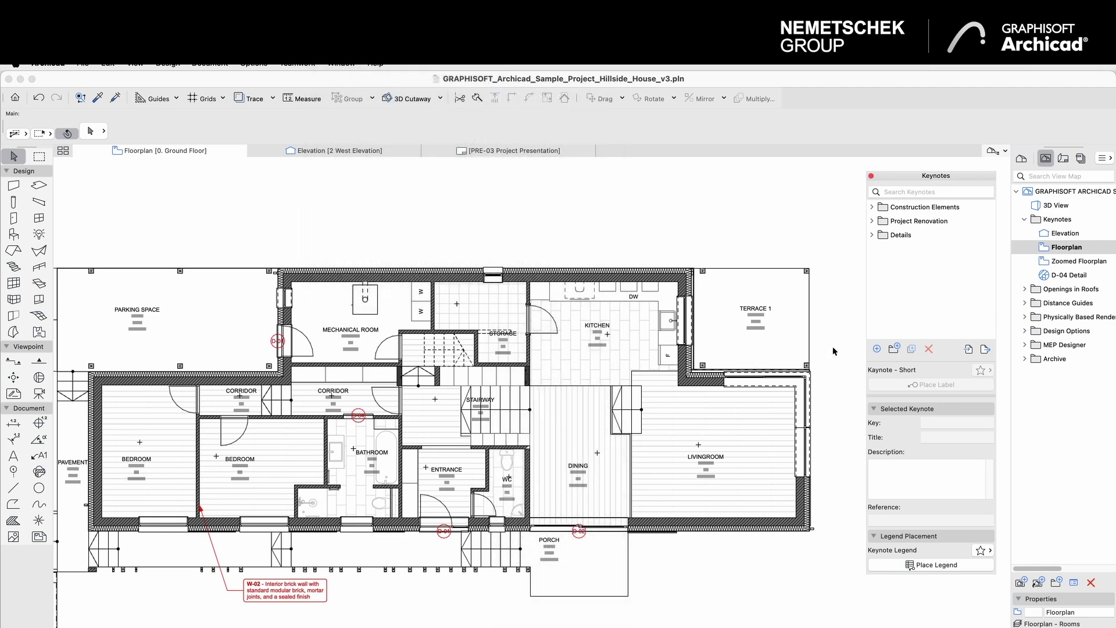
- Create a new keynote with the key D-05 and the title Internal Door
click(876, 349)
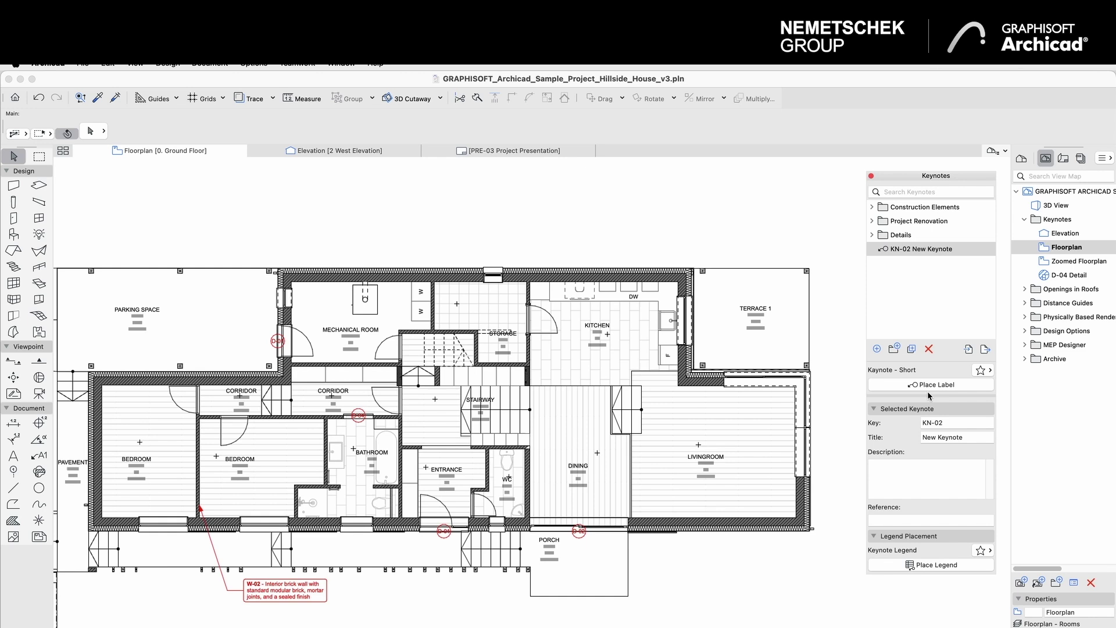
click(943, 423)
drag(952, 423, 912, 423)
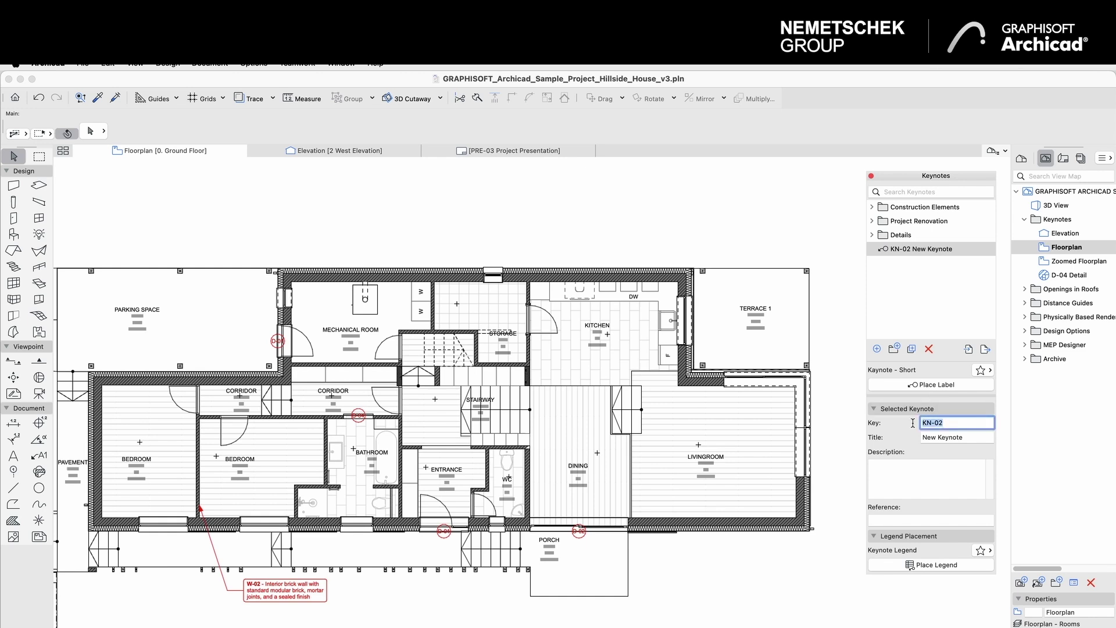
text(D-05)
key(Tab)
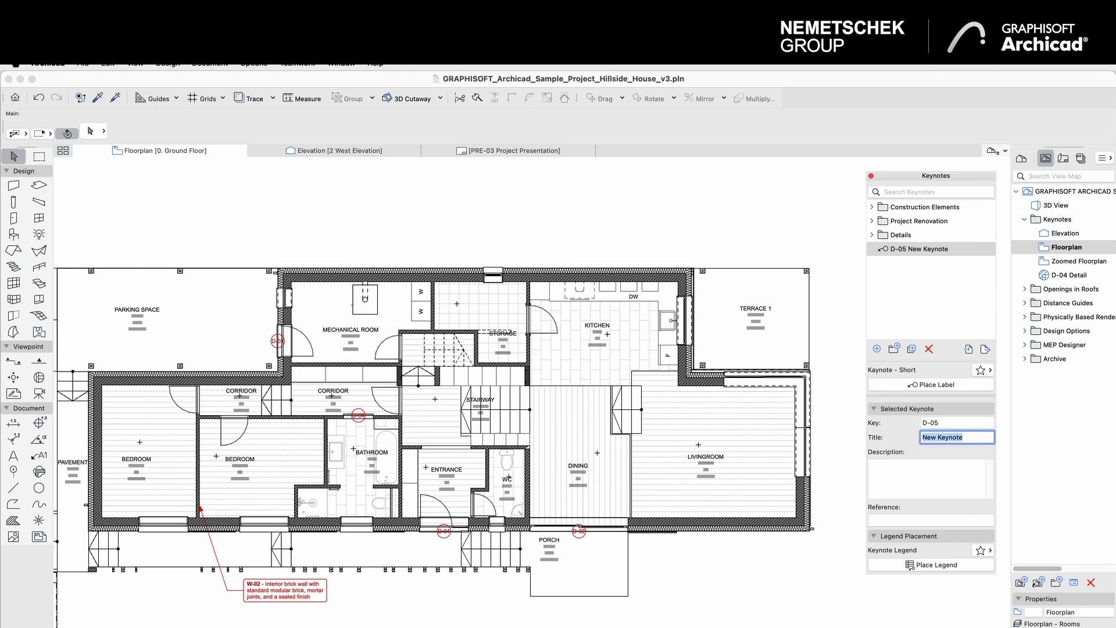
text(Internal Door)
key(Tab)
- Describe the keynote as "Solid core wood door with painted finish, brushed nickel hardware, and standard threshold for internal use" and set its reference to 08 14 23
text(Solid core wood door with painted finish, brushed nickel hardware, and standard )
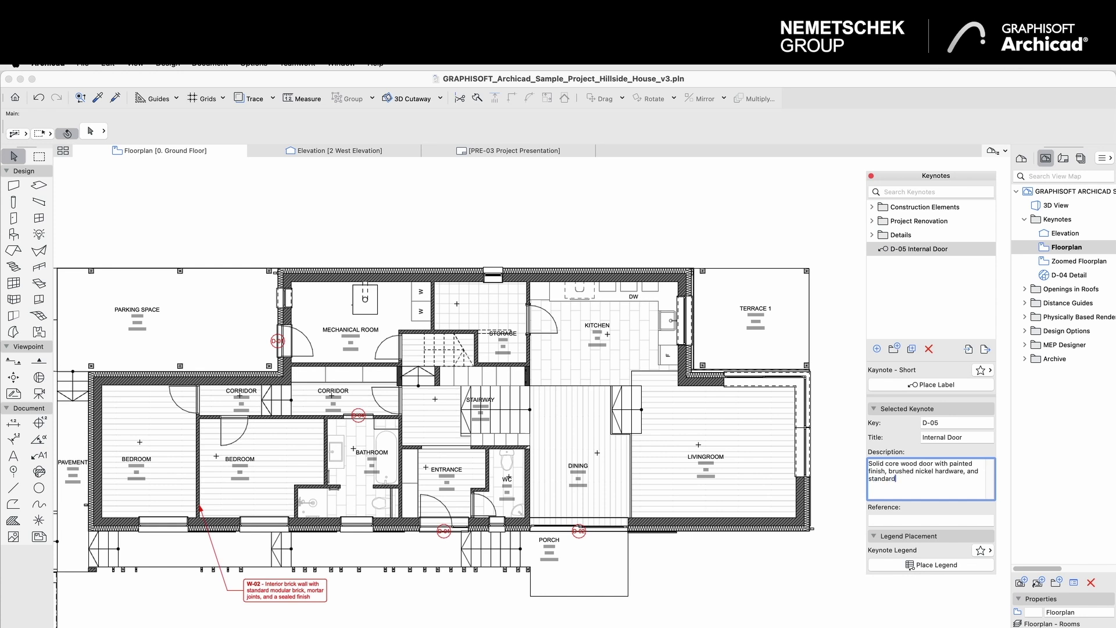
text(threshold for internal use)
click(930, 520)
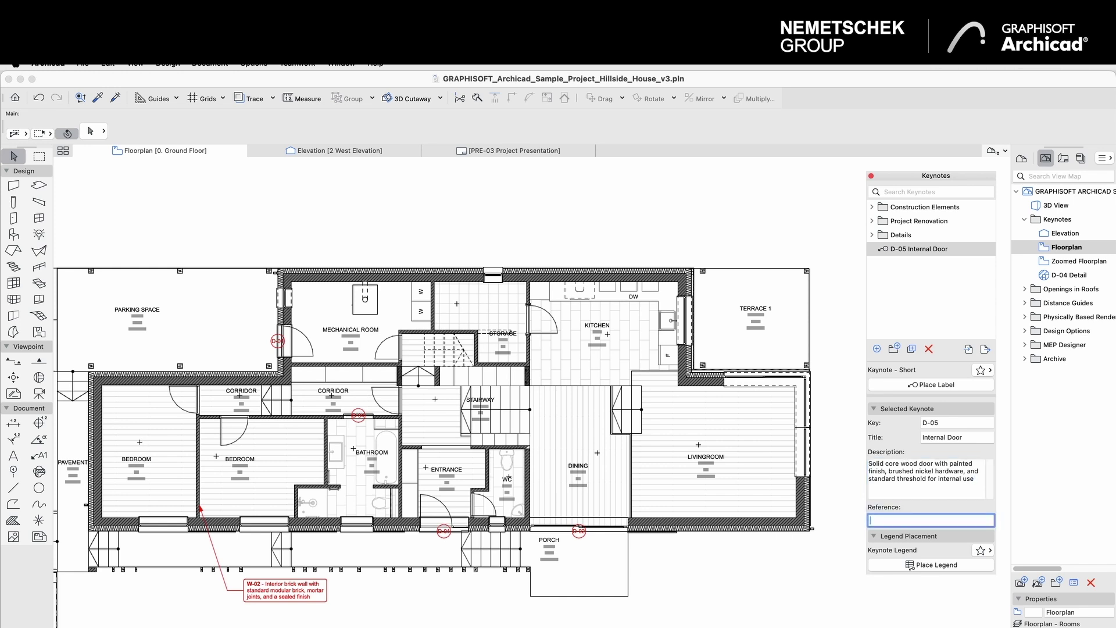
text(08 14 23)
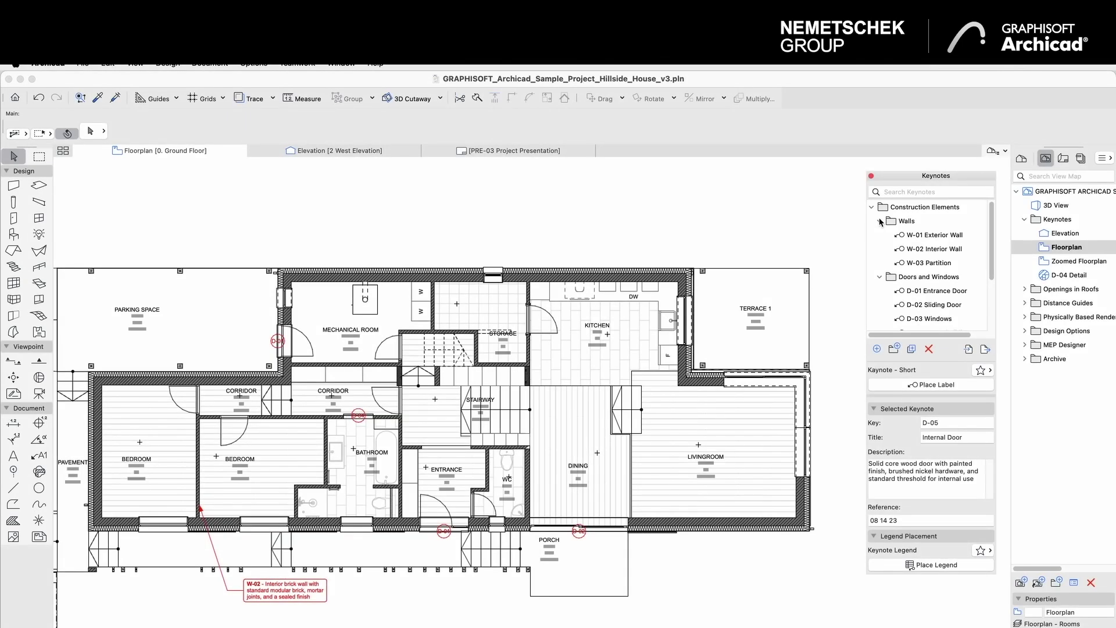
- Place a Keynote - Short label for W-01 Exterior Wall on the outer wall above the kitchen
click(928, 237)
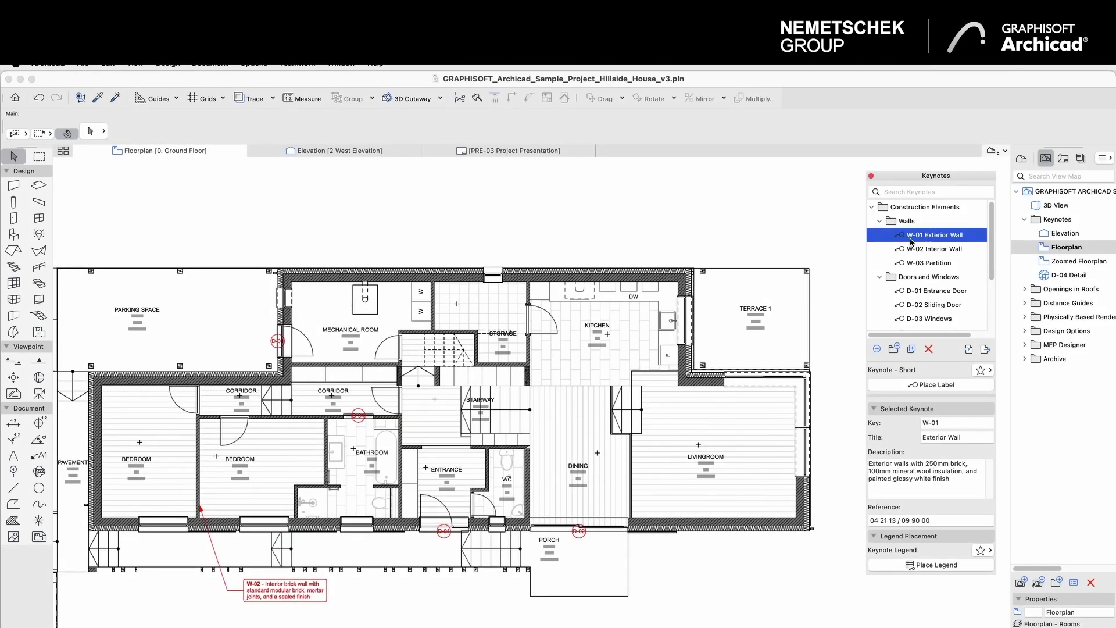
click(934, 385)
click(545, 266)
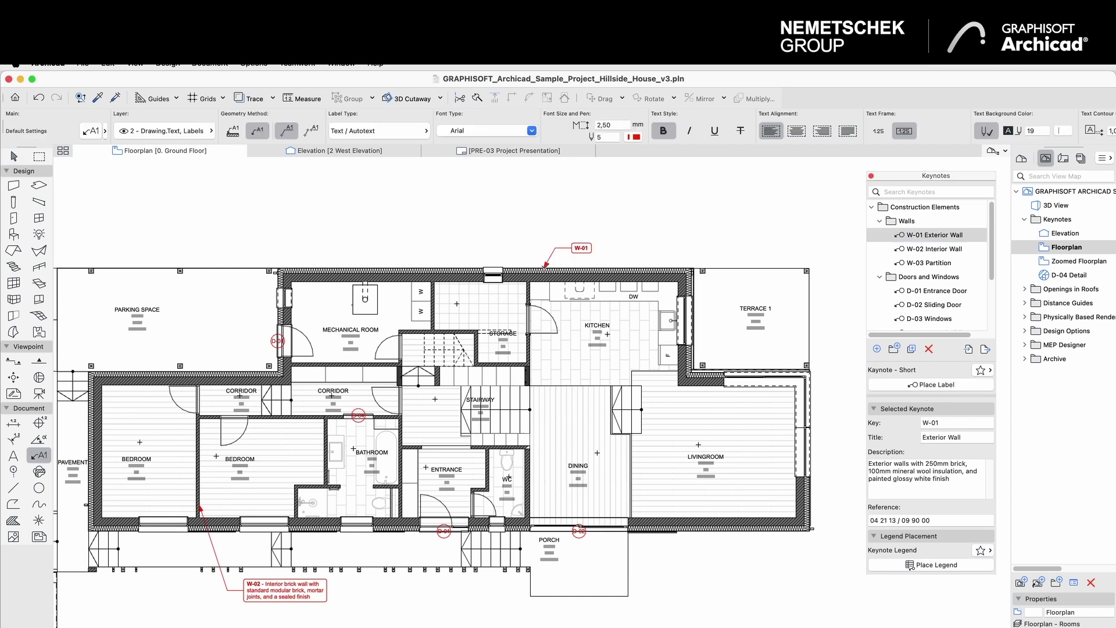
key(Escape)
- Choose the Keynote - Doors label favorite for the D-05 Internal Door keynote
scroll(915, 301, down, 2)
click(930, 321)
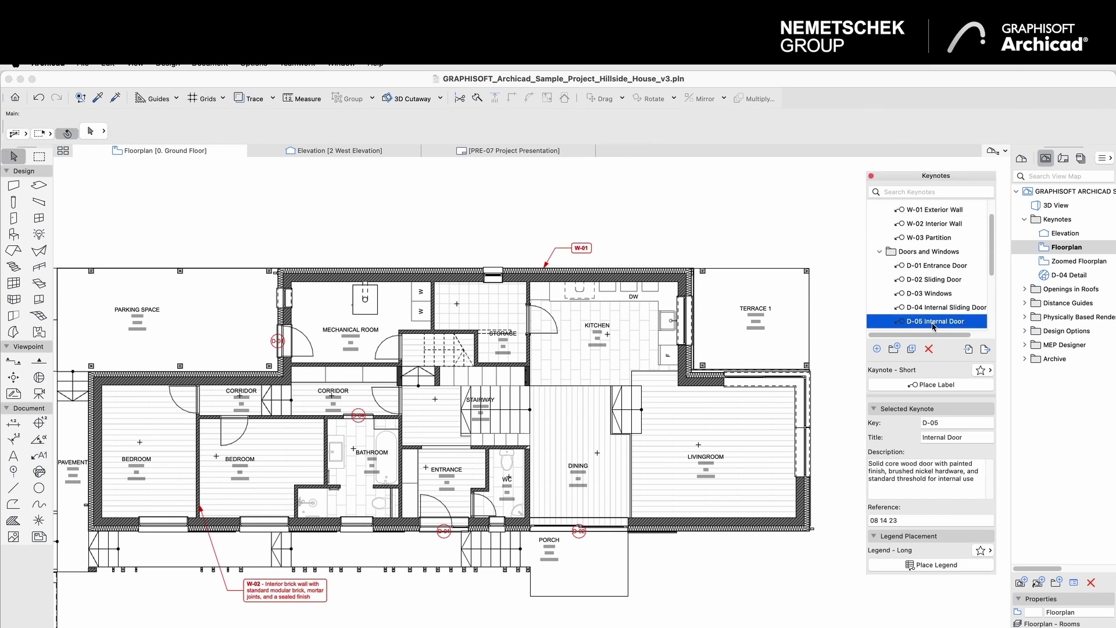
click(981, 370)
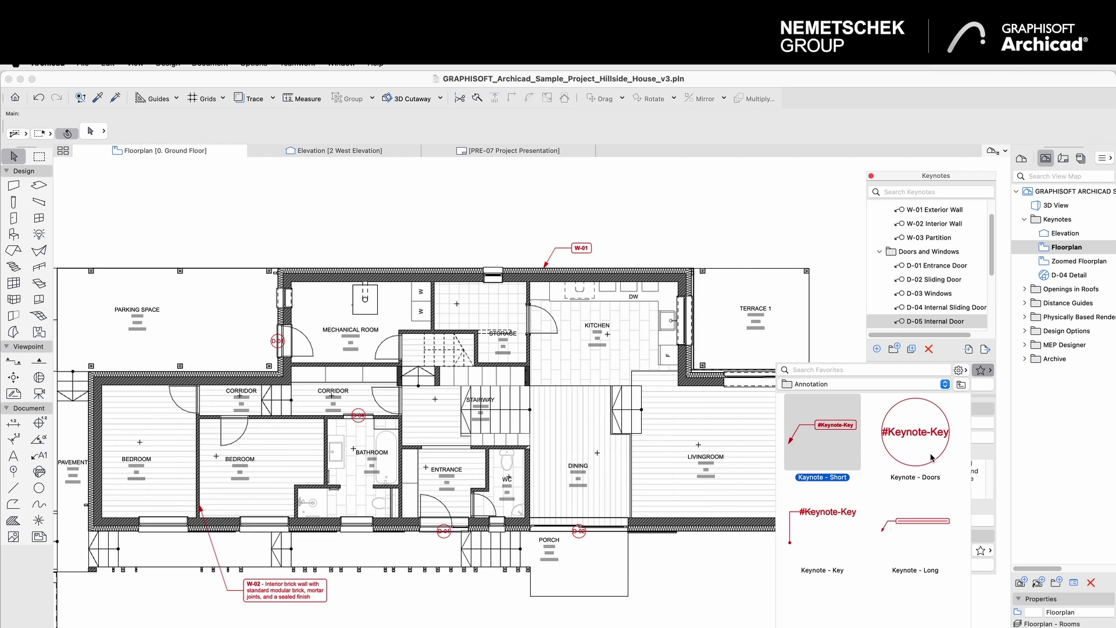
double_click(917, 435)
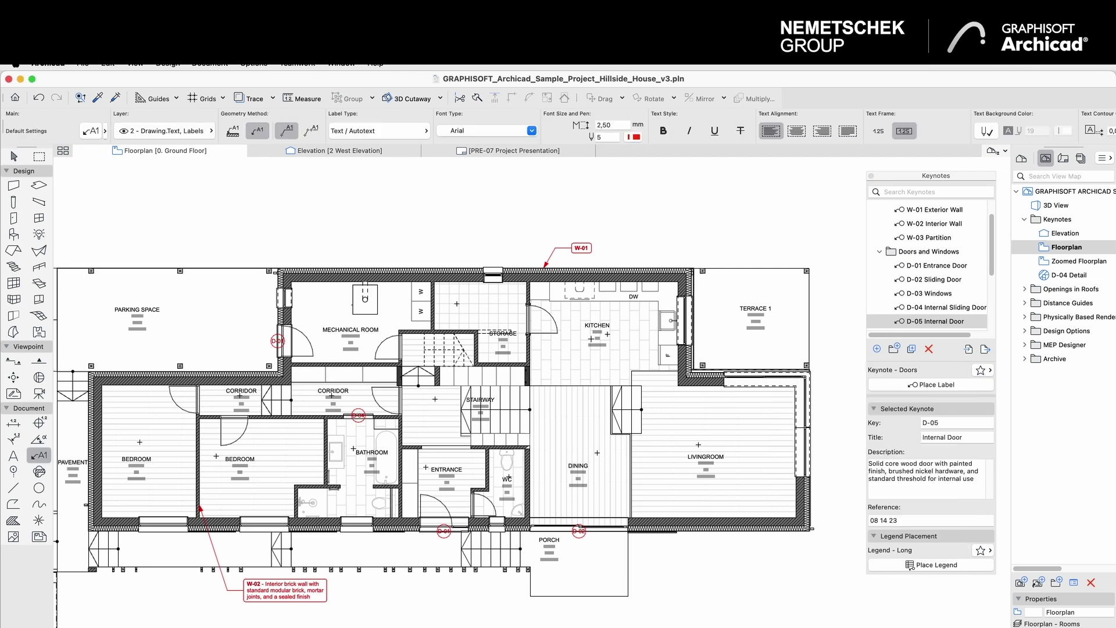
key(Escape)
- Place the D-05 keynote on the six internal swing doors of the kitchen, mechanical room, corridor, both bedrooms and WC
click(558, 333)
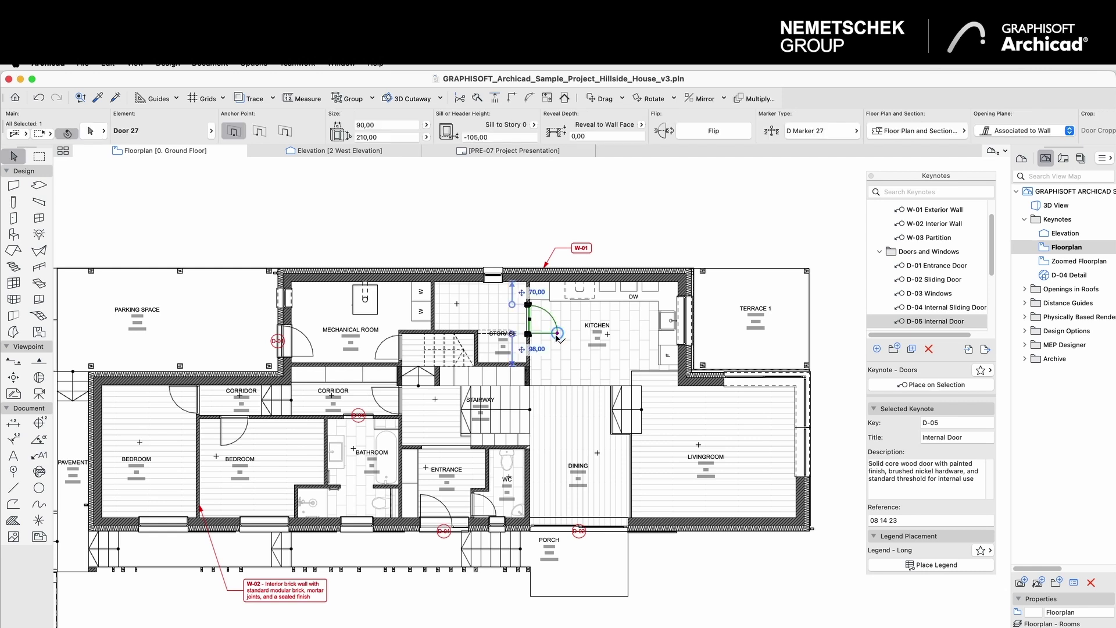
shift+click(383, 362)
shift+click(381, 390)
shift+click(183, 402)
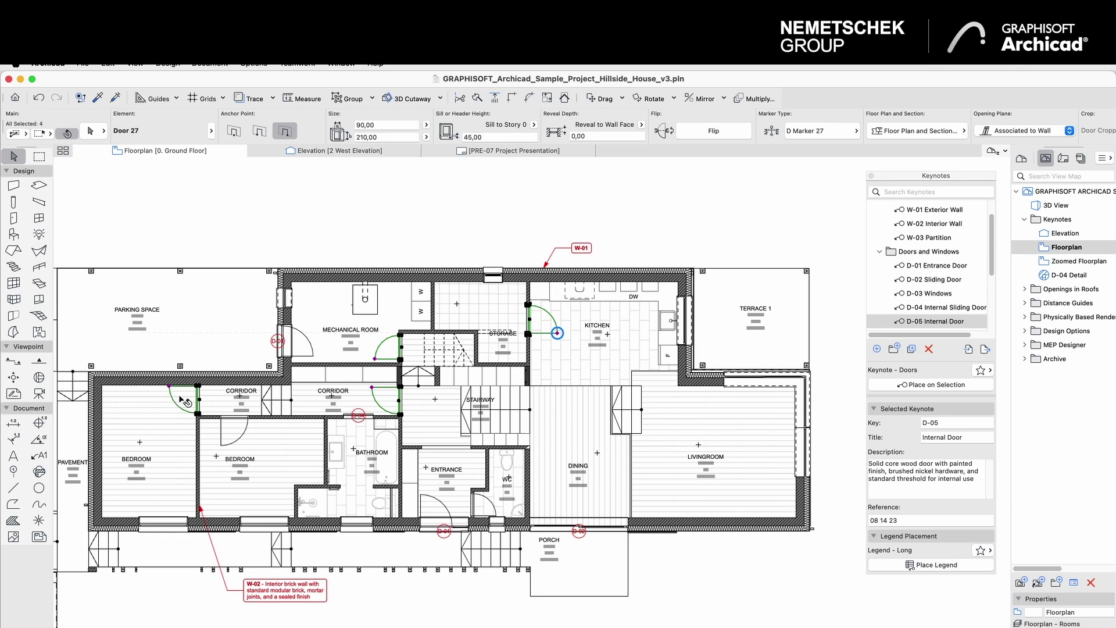
shift+click(221, 446)
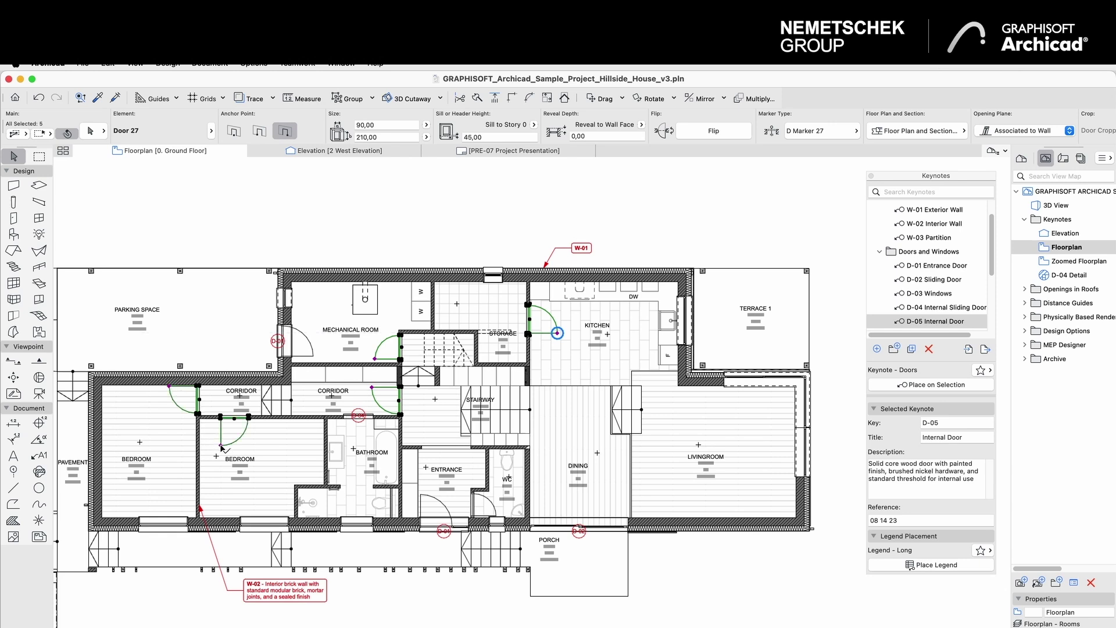
shift+click(499, 517)
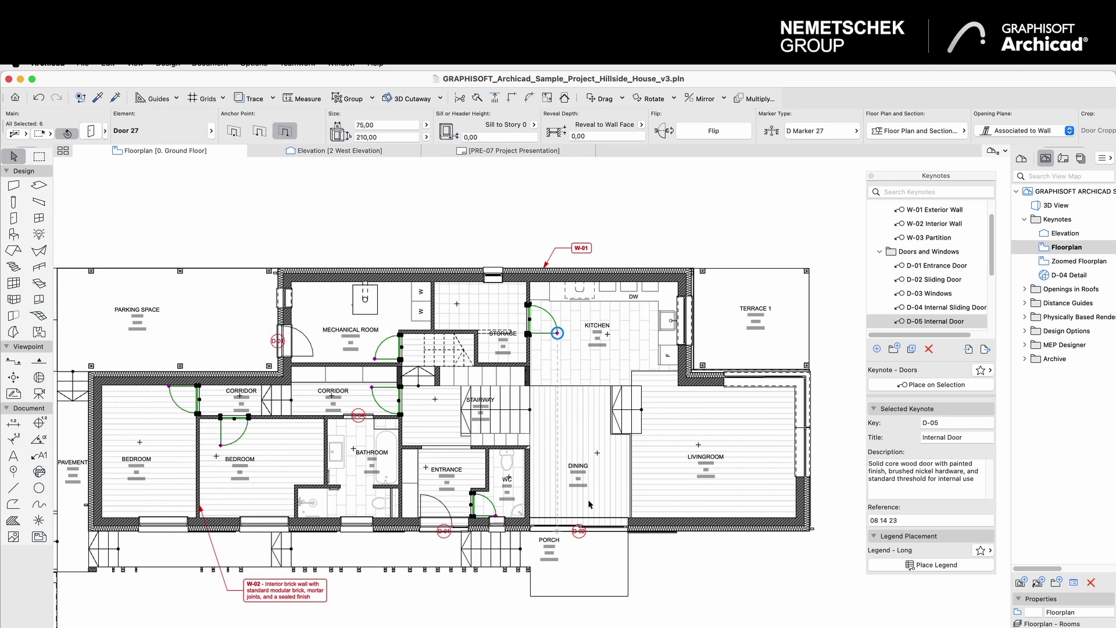
click(937, 386)
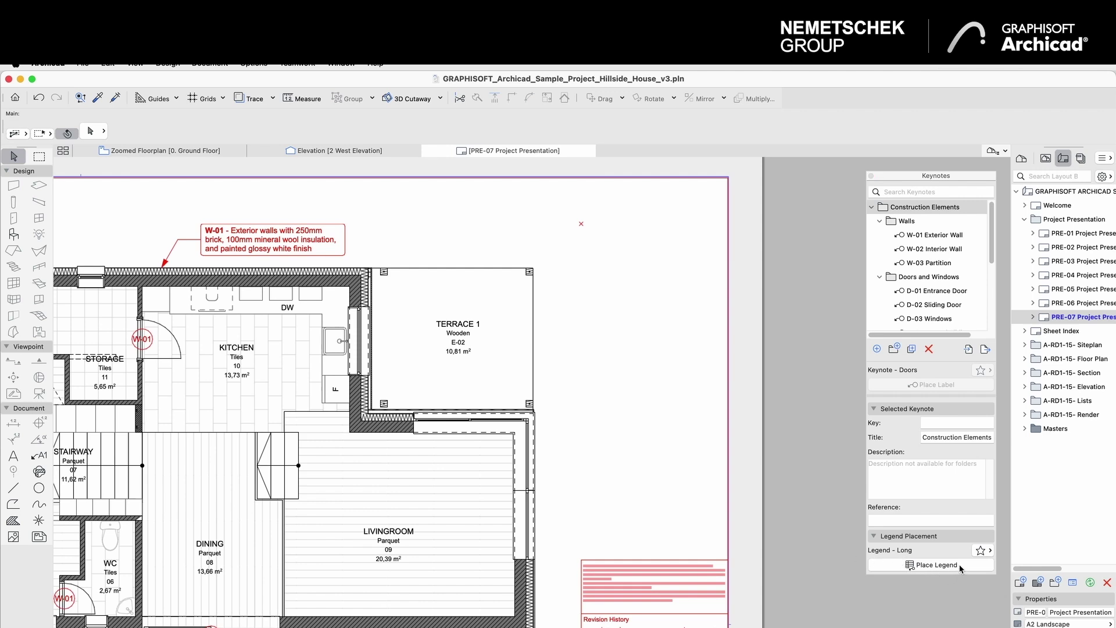
- Place a Legend - Long keynote legend on the PRE-07 layout, in the empty strip beside the floor plan
click(930, 568)
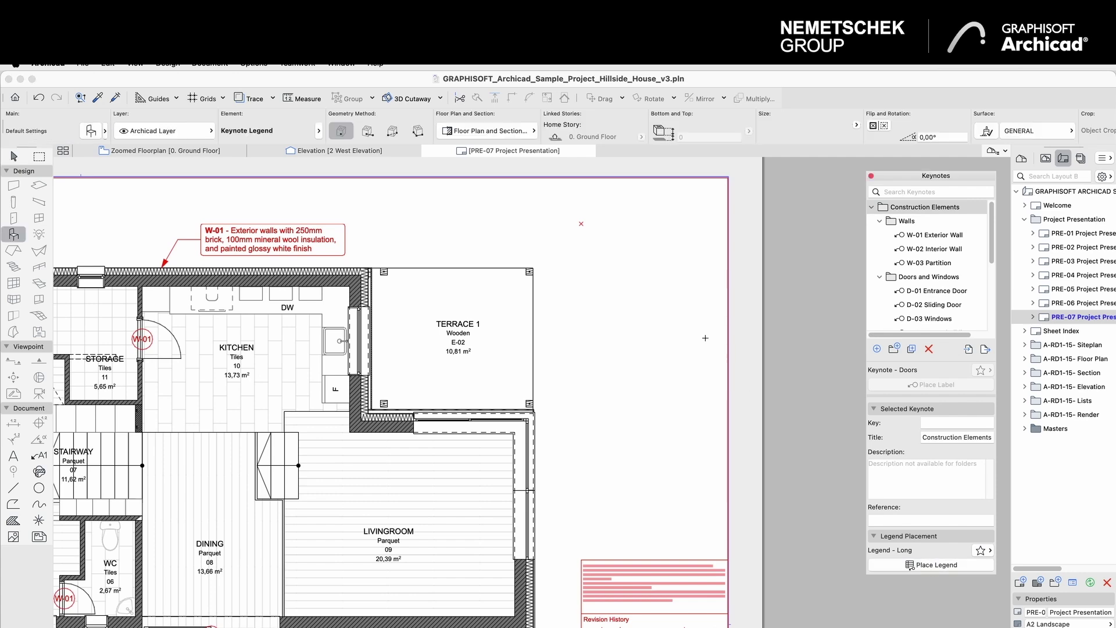
click(584, 222)
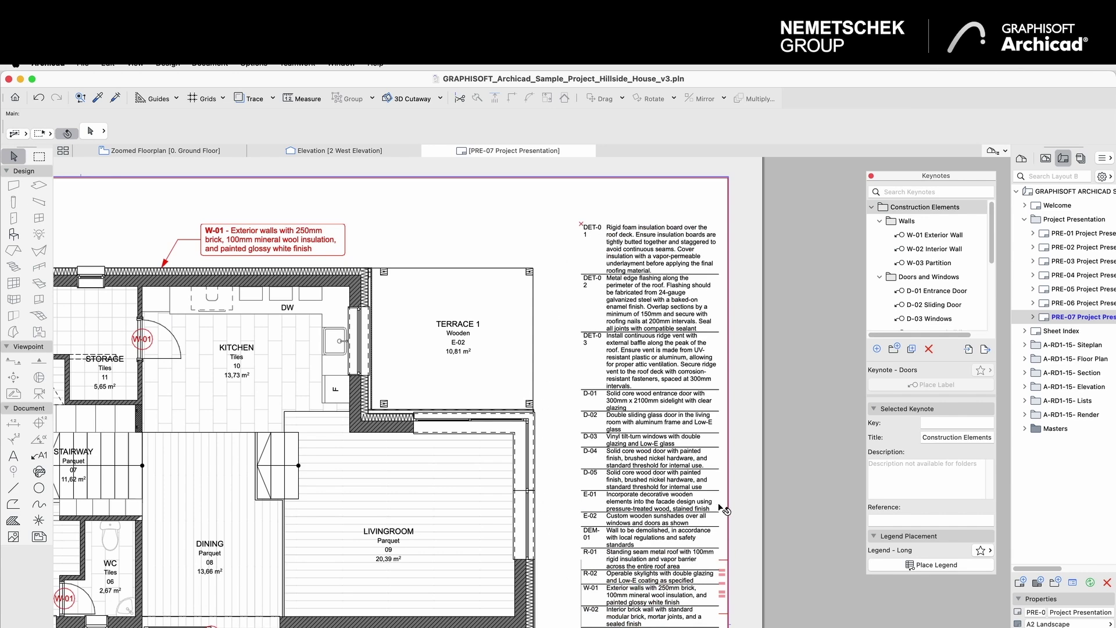
- Open the placed keynote legend's settings and look at the options for filtering its keynotes
click(639, 305)
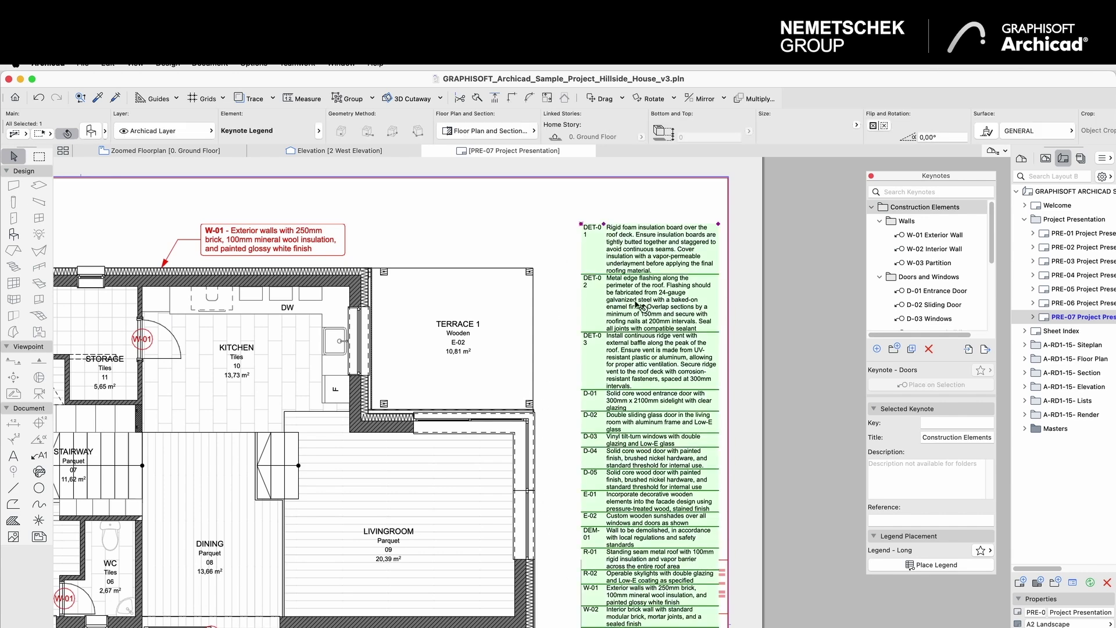
click(91, 130)
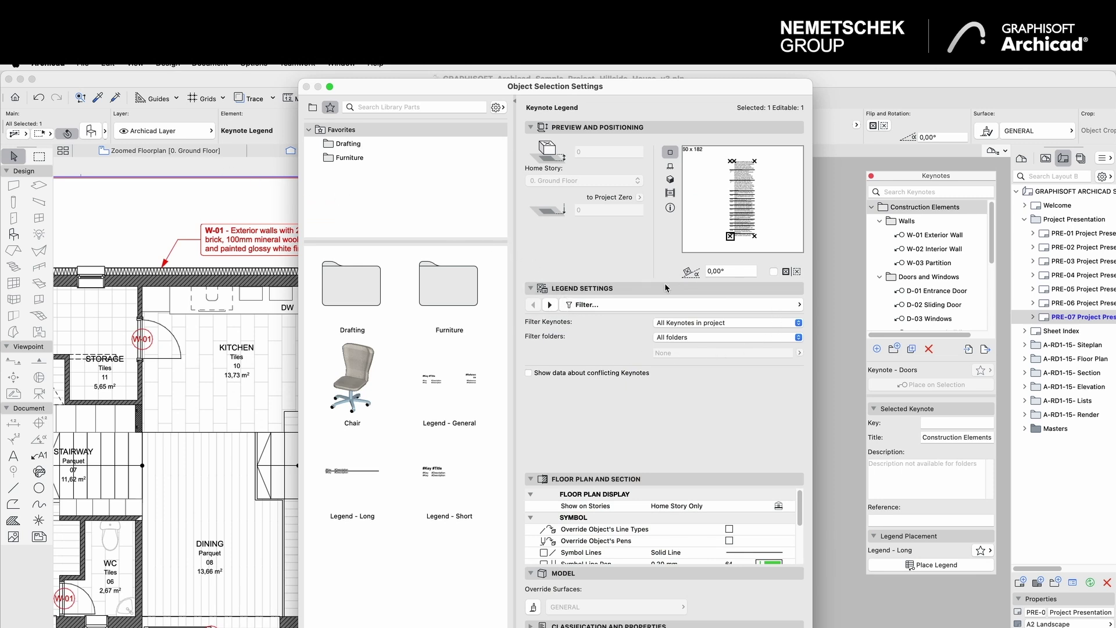
click(714, 322)
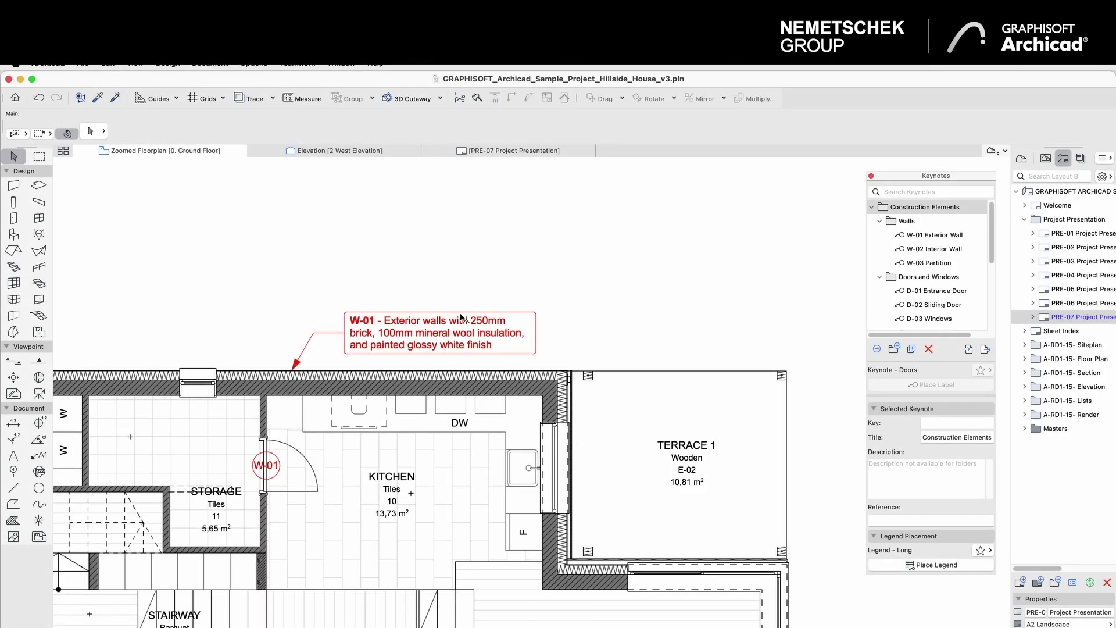
- Open the description of the W-01 Exterior Wall keynote for editing at the brick thickness
click(937, 236)
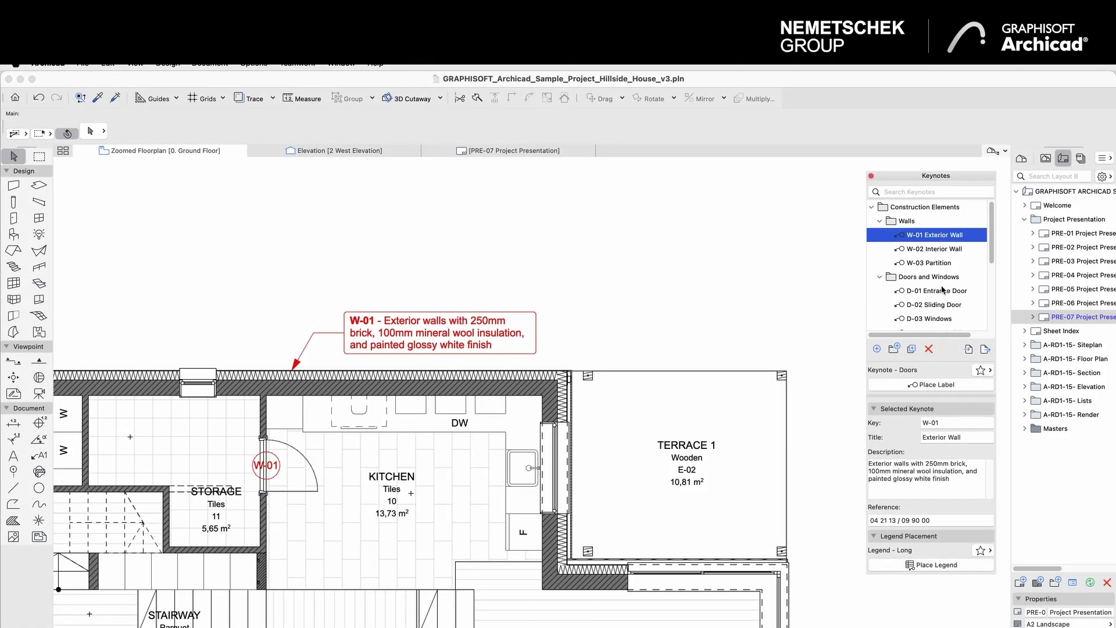
click(968, 485)
drag(936, 463, 925, 460)
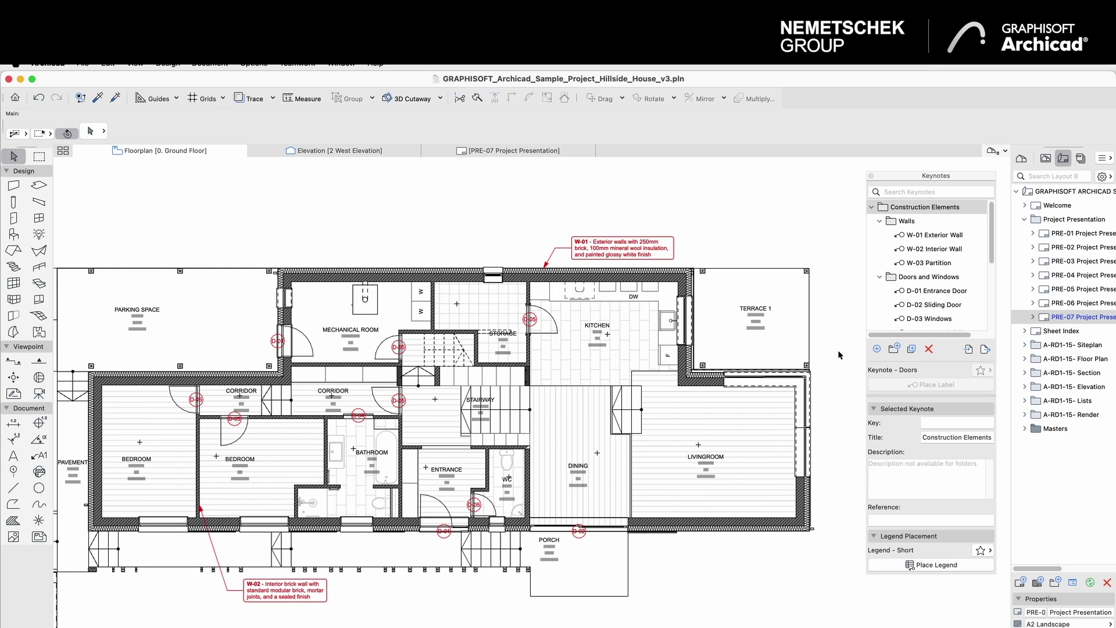
- Export the project's keynotes to an Excel workbook
click(986, 350)
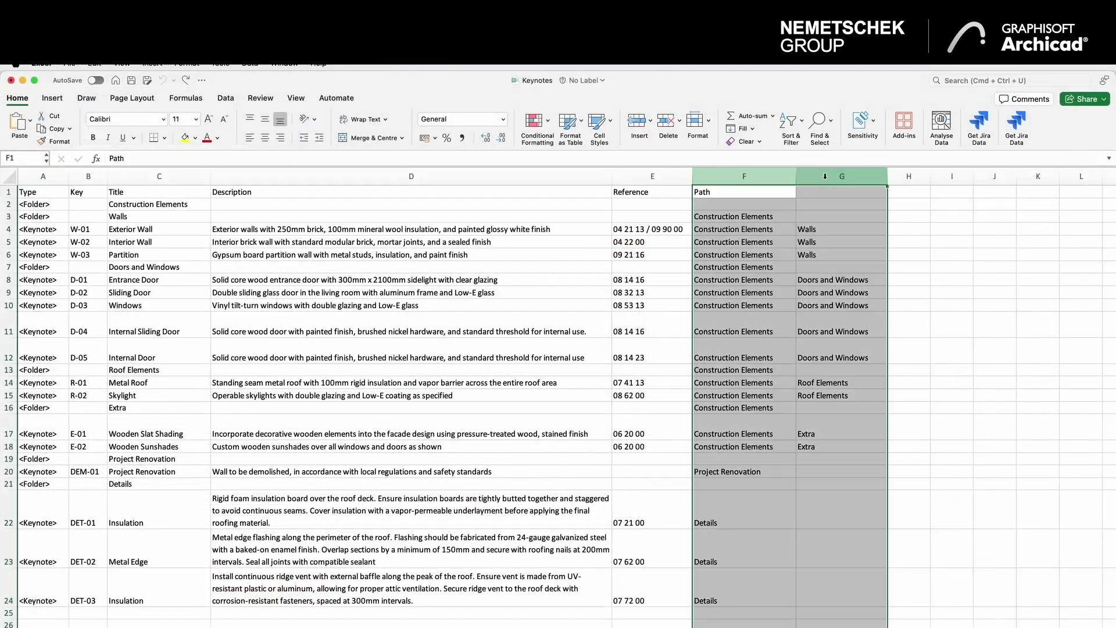
- In Excel, shorten the W-01 Exterior Wall reference to 04 21 13 and save the edited Keynotes workbook
double_click(665, 229)
drag(679, 229, 642, 230)
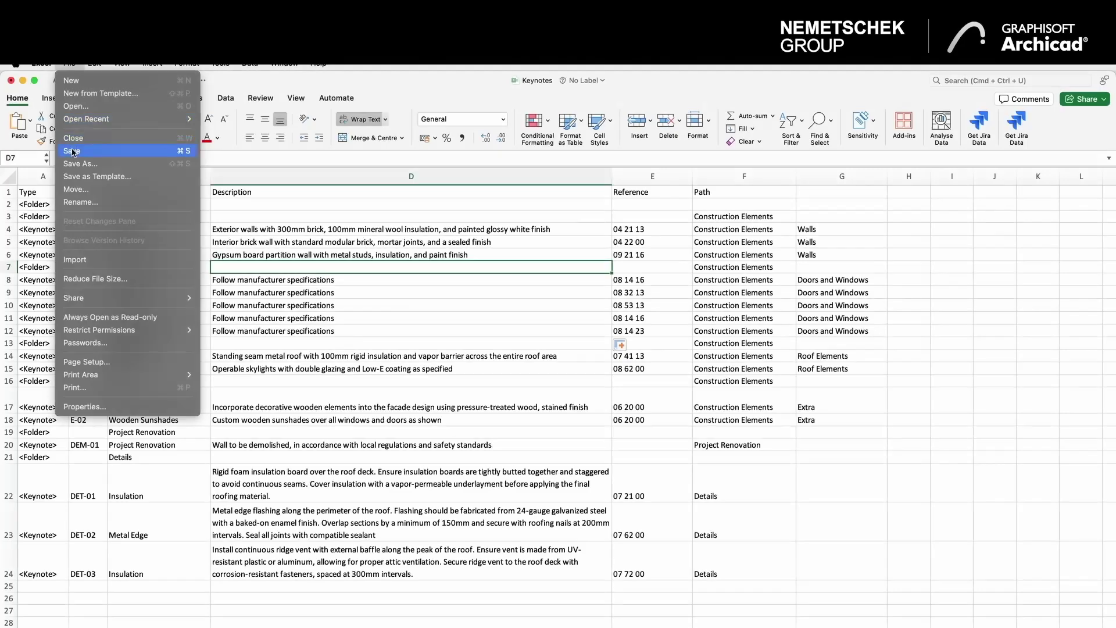
click(72, 151)
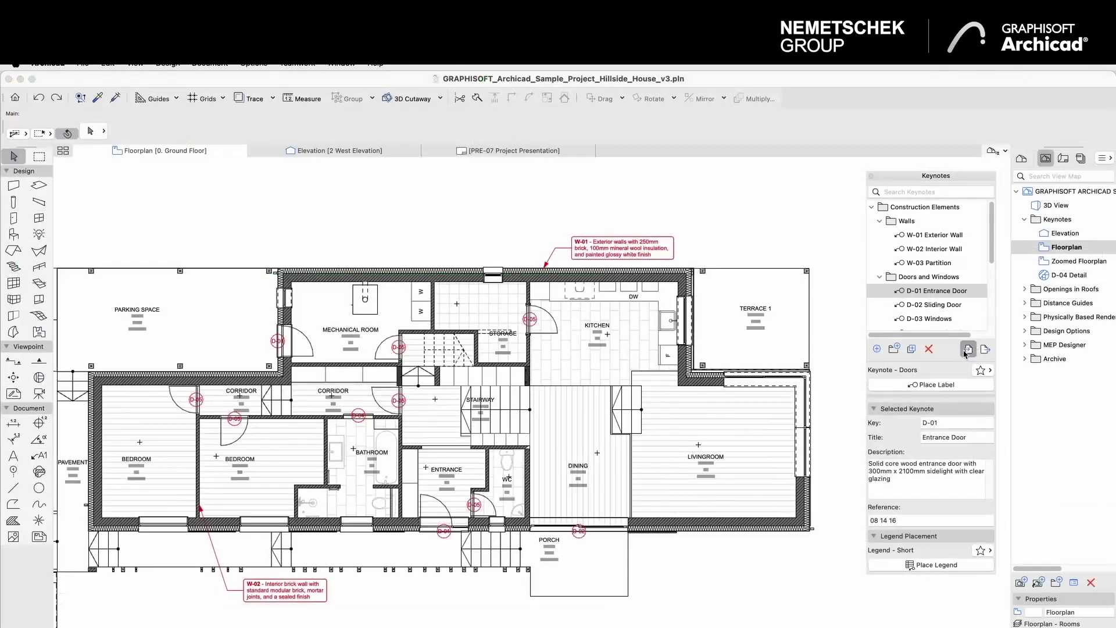
- Back in Archicad, import Keynotes.xlsx from the Documents folder, overwriting the existing keynotes that conflict
click(969, 349)
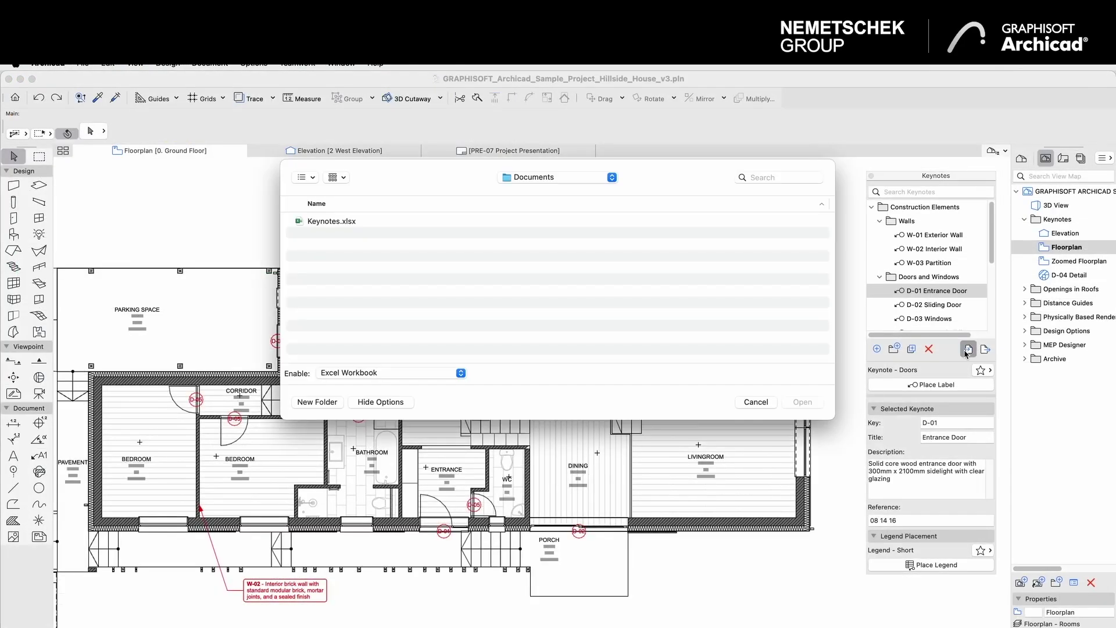
click(342, 225)
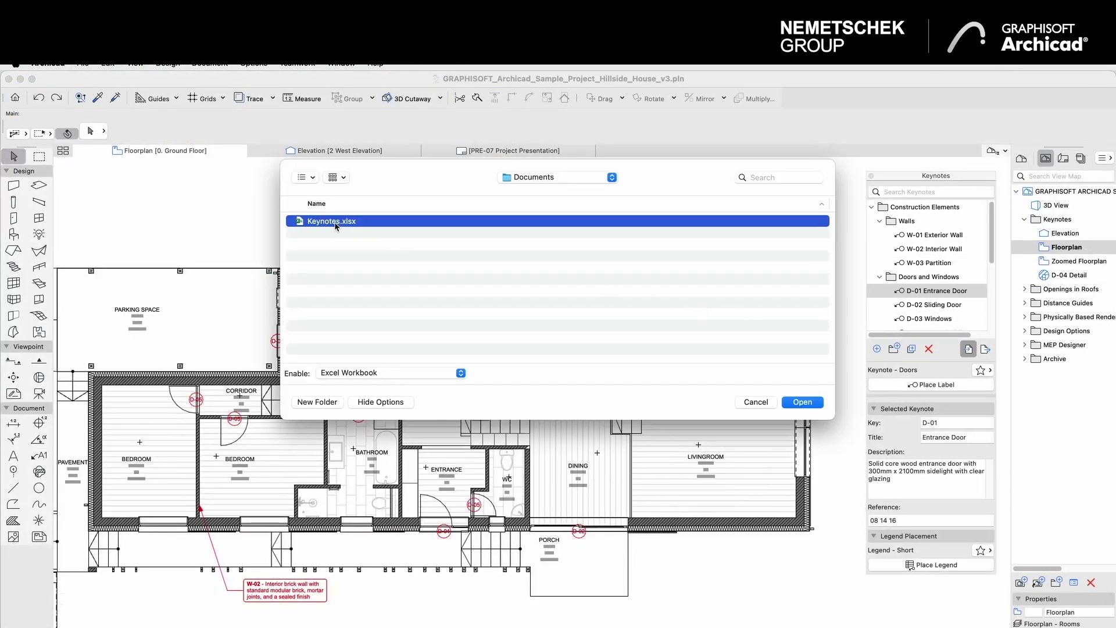
click(803, 401)
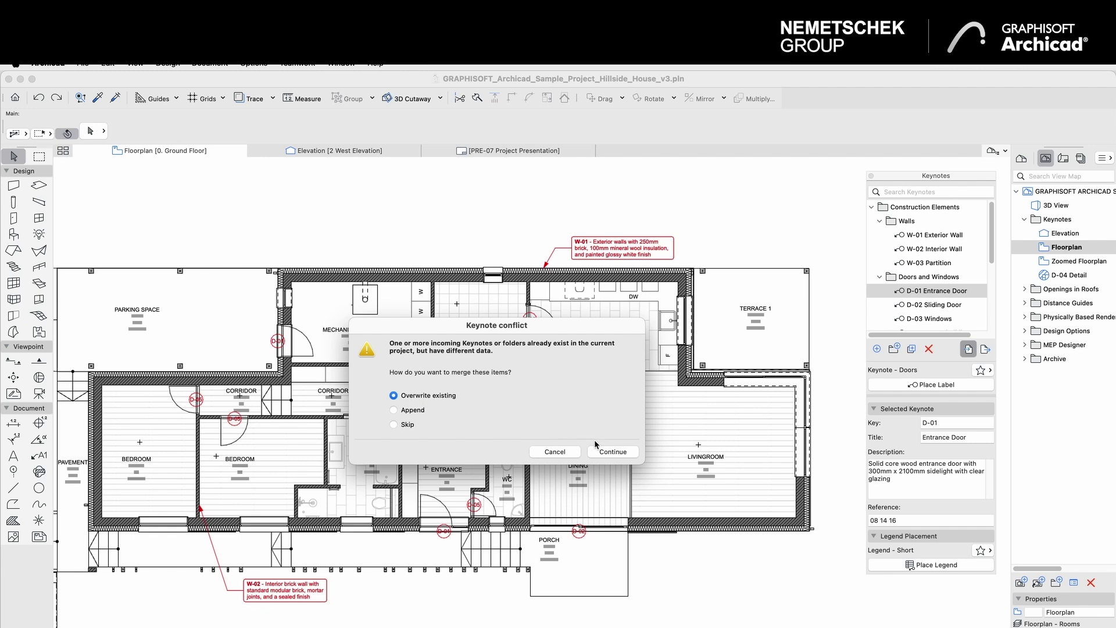
click(613, 452)
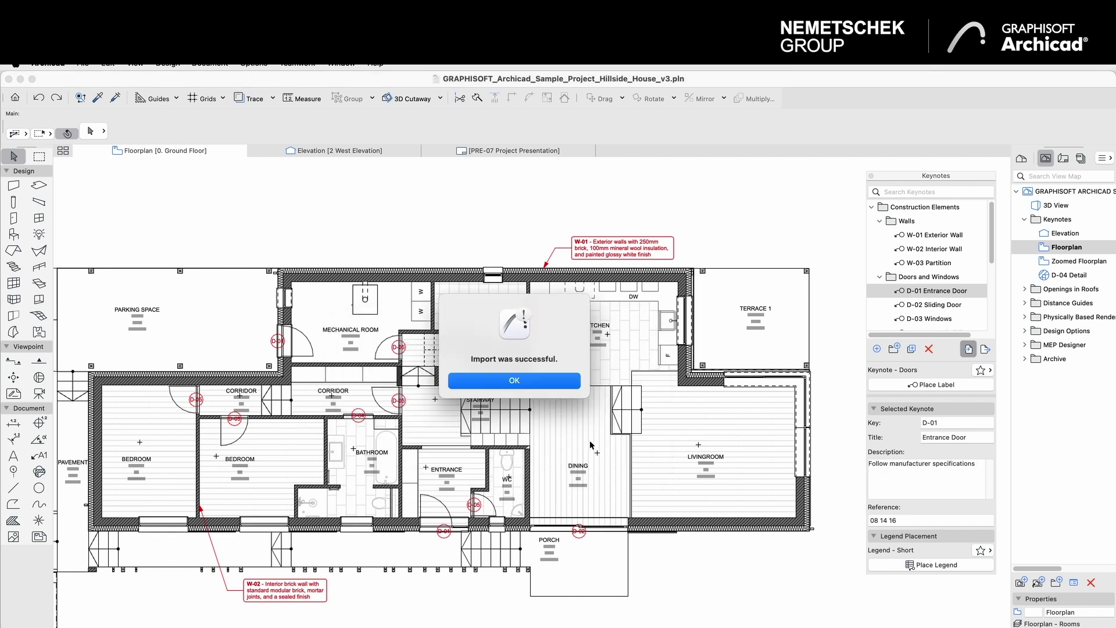
click(534, 383)
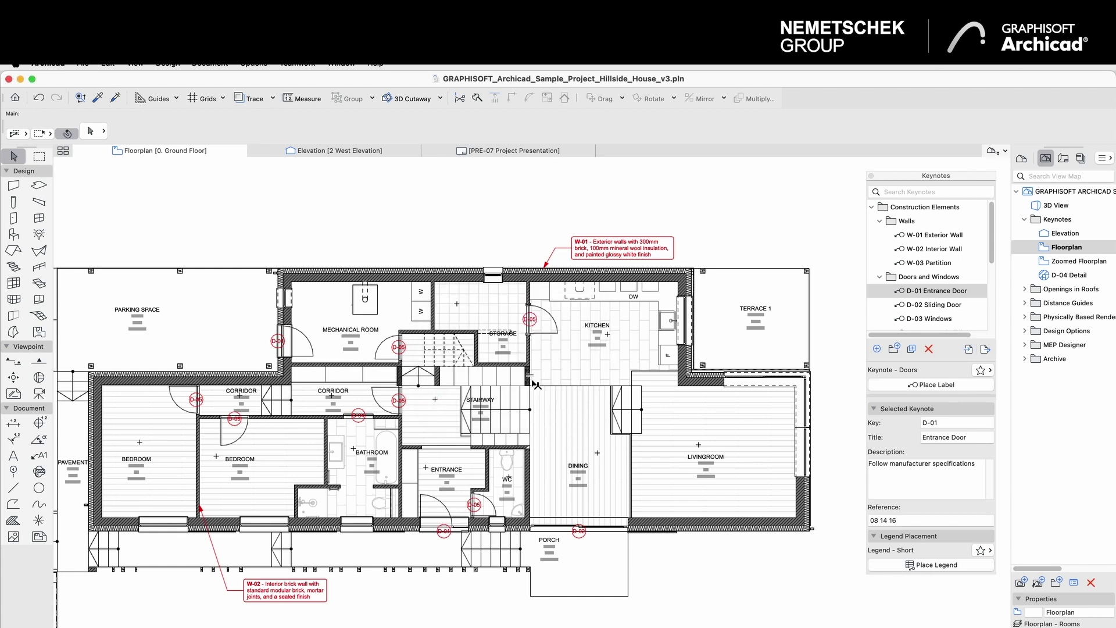